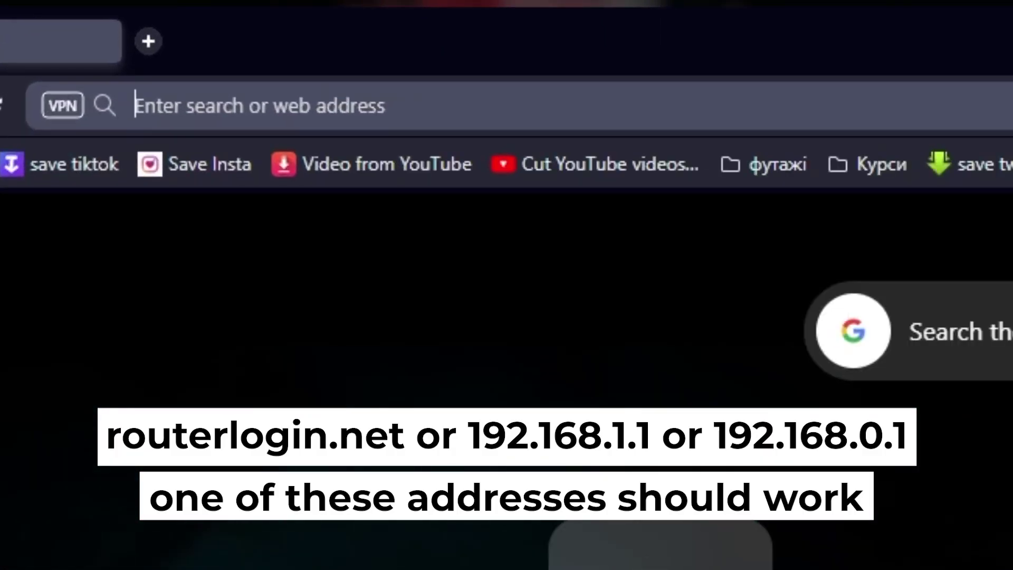
# - Enter 192.168.1.1 in Opera's address bar to reach the NETGEAR router setup page
pyautogui.write('192.')
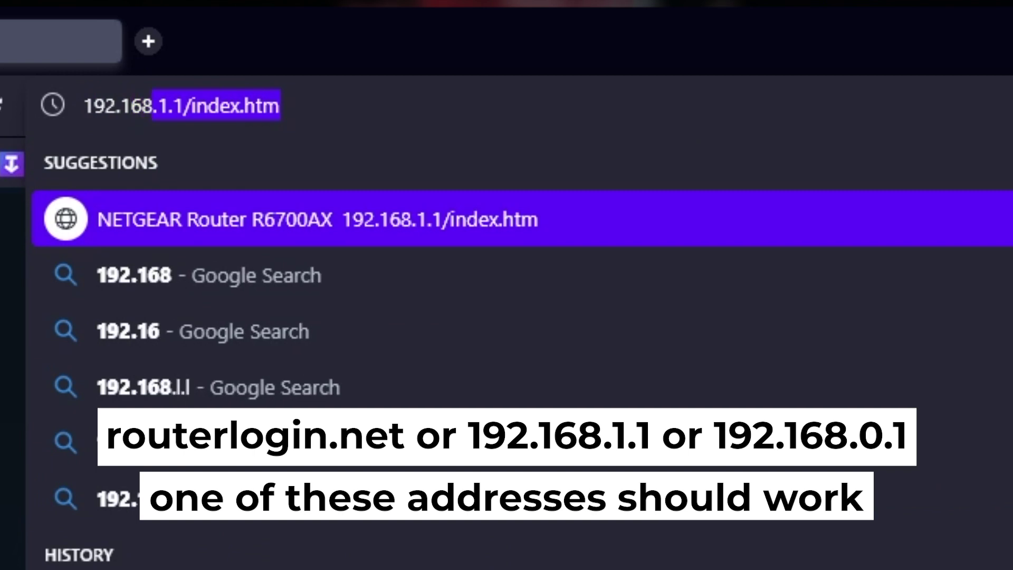
pyautogui.write('168.1.')
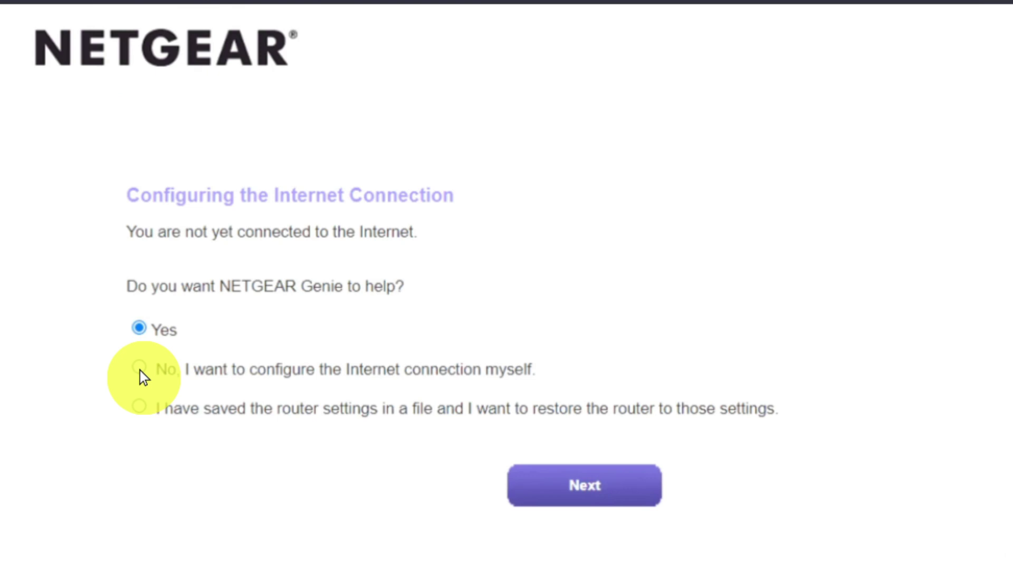
# - Choose to configure the Internet connection yourself and confirm past the warning
pyautogui.click(139, 368)
pyautogui.click(543, 486)
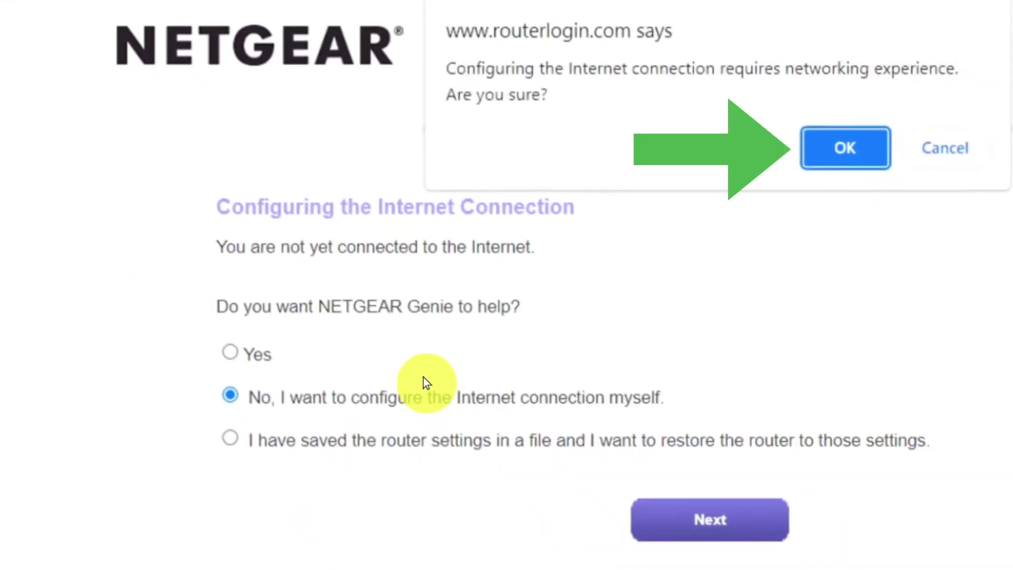
pyautogui.click(832, 149)
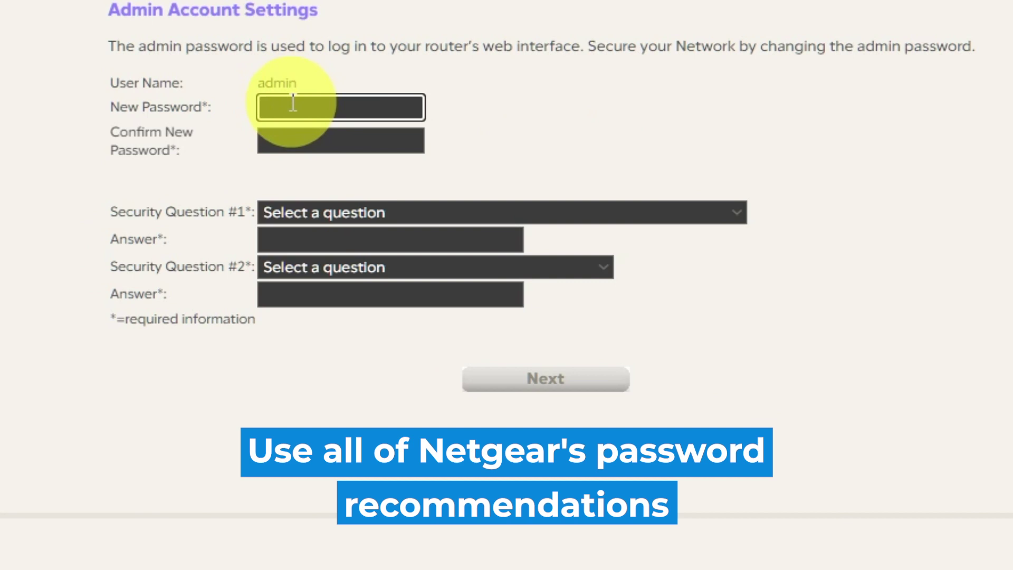
# - Enter the new admin password and type it again to confirm
pyautogui.write('P')
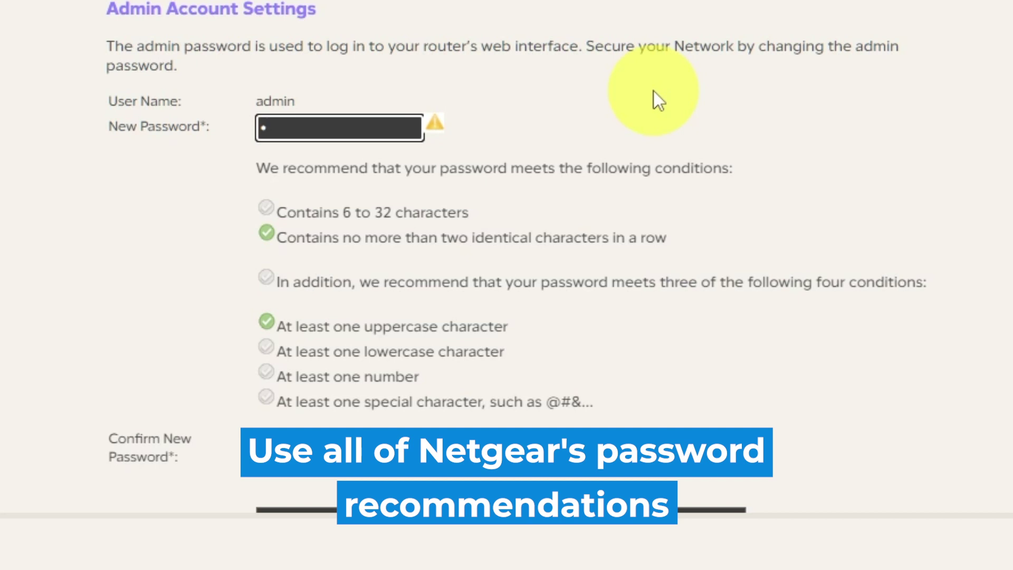
pyautogui.write('assword1')
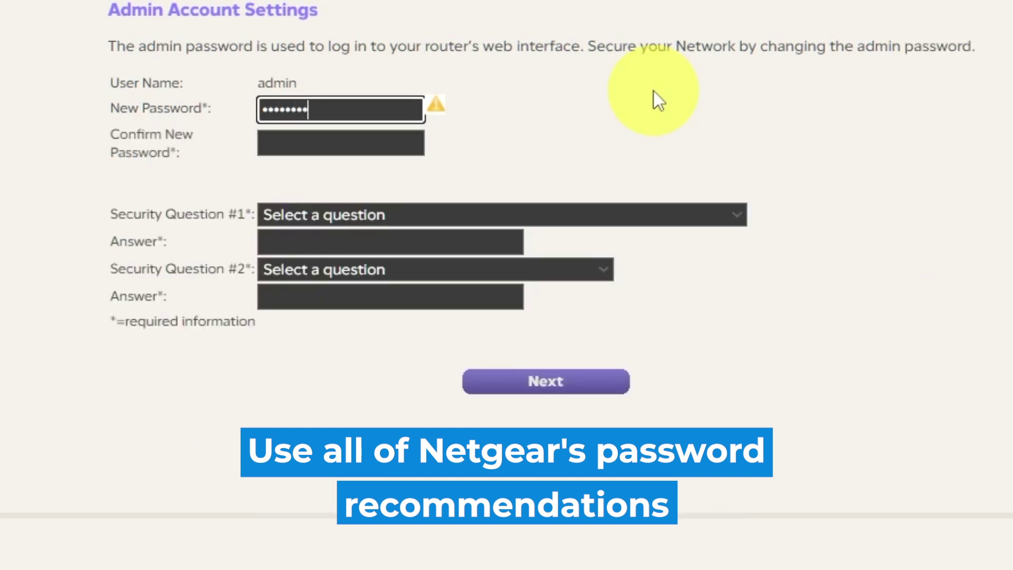
pyautogui.write('!@')
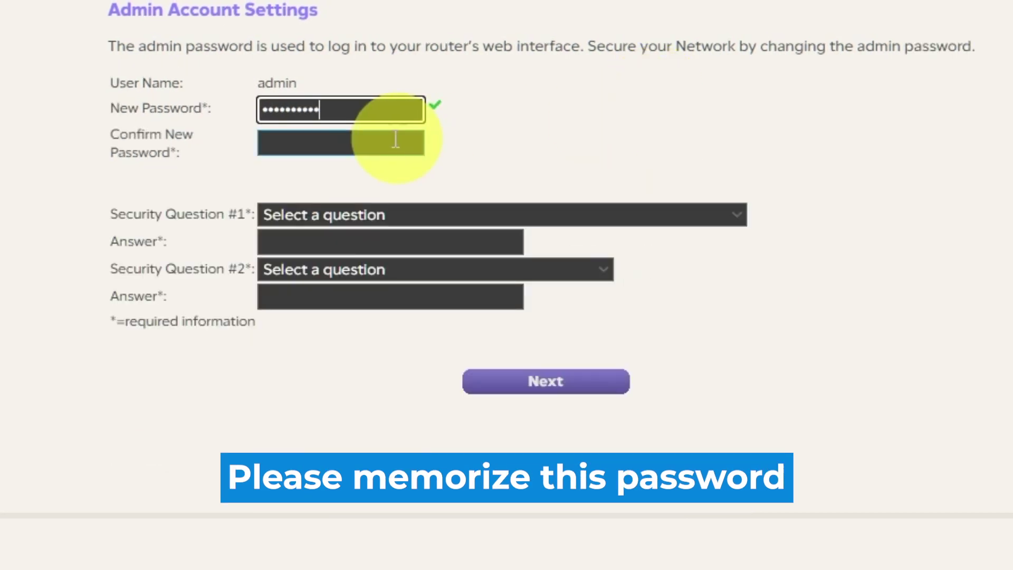
pyautogui.click(386, 144)
pyautogui.write('Pass')
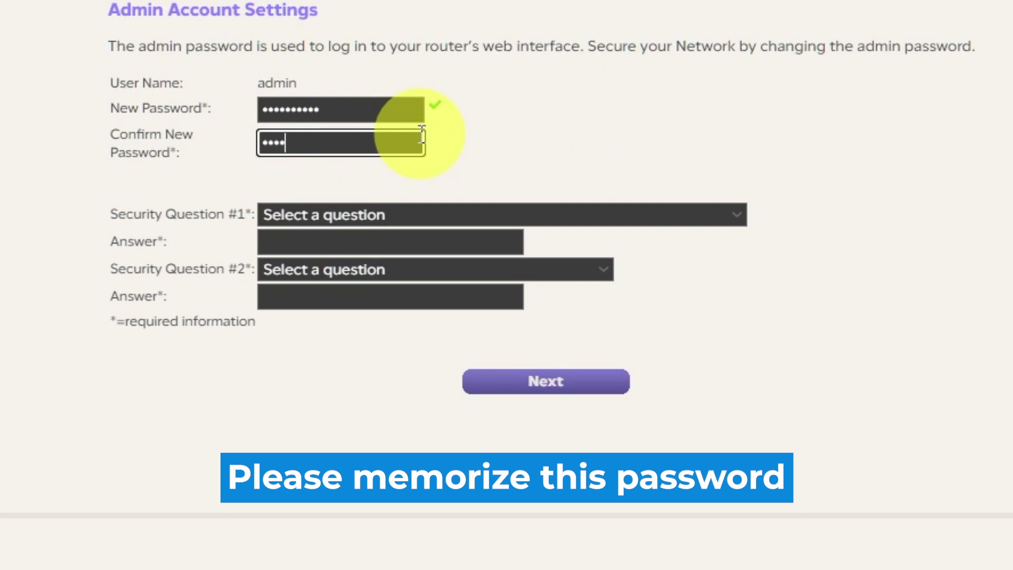
pyautogui.write('word1!@')
# - Pick the NETGEAR product and best friend's first name security questions, answer both, and continue
pyautogui.click(738, 216)
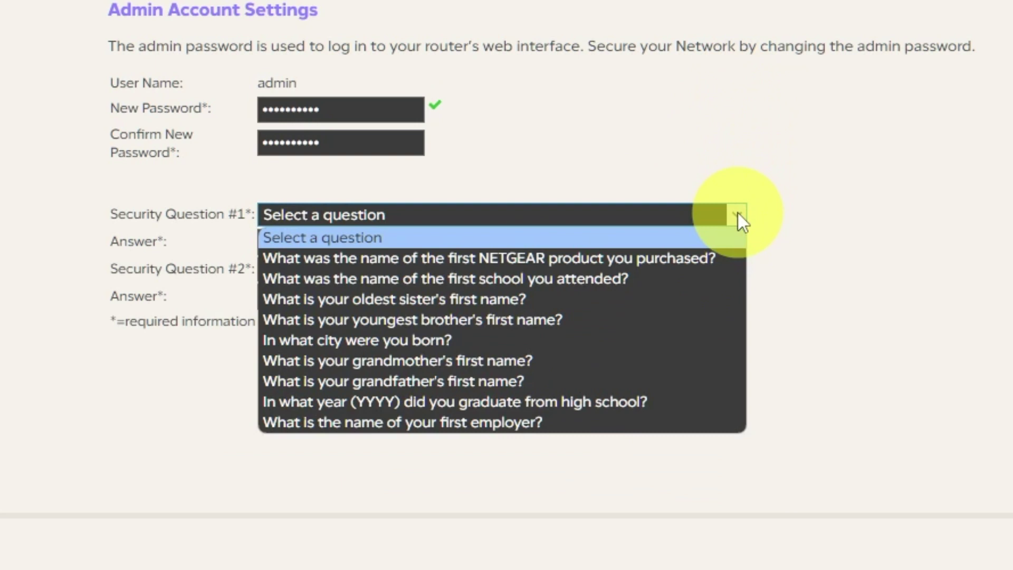
pyautogui.click(706, 258)
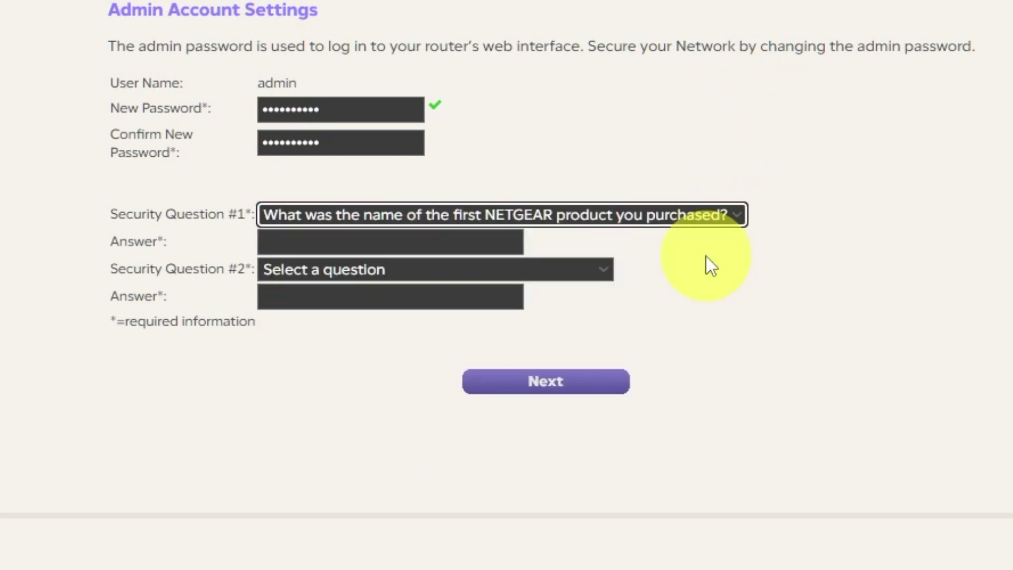
pyautogui.click(431, 243)
pyautogui.write('999')
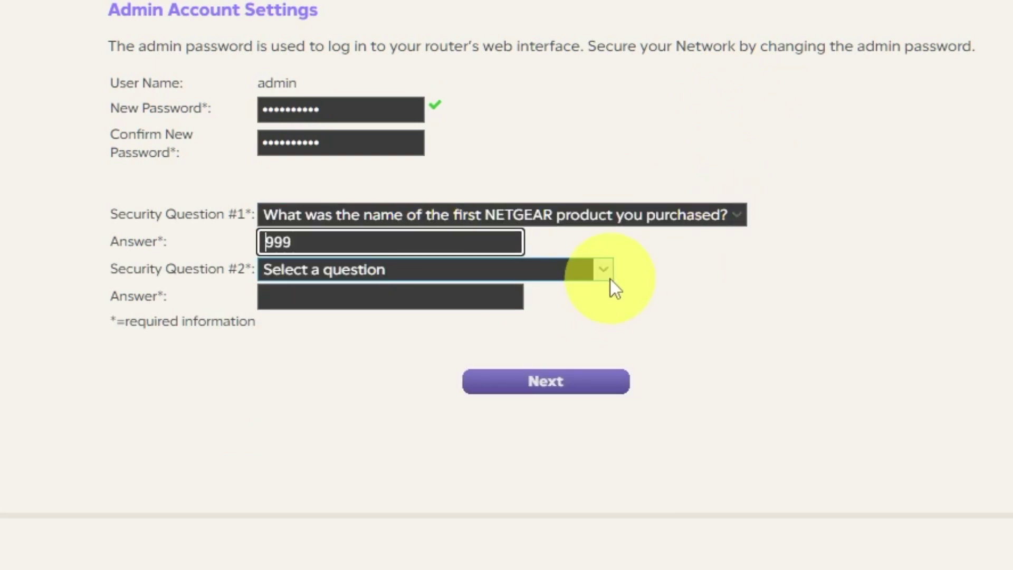
pyautogui.click(610, 272)
pyautogui.click(441, 456)
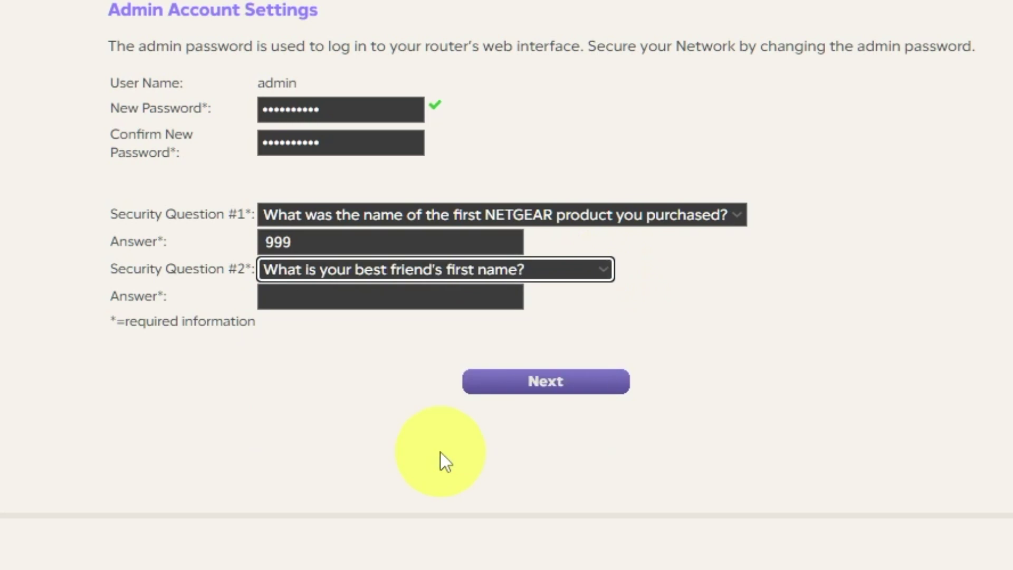
pyautogui.click(416, 296)
pyautogui.write('bob')
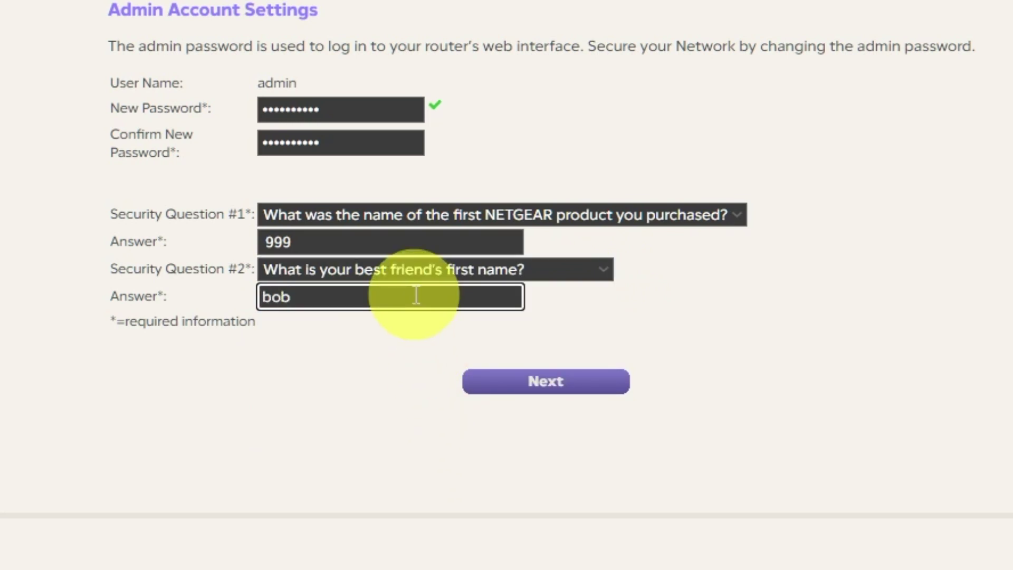
pyautogui.click(374, 410)
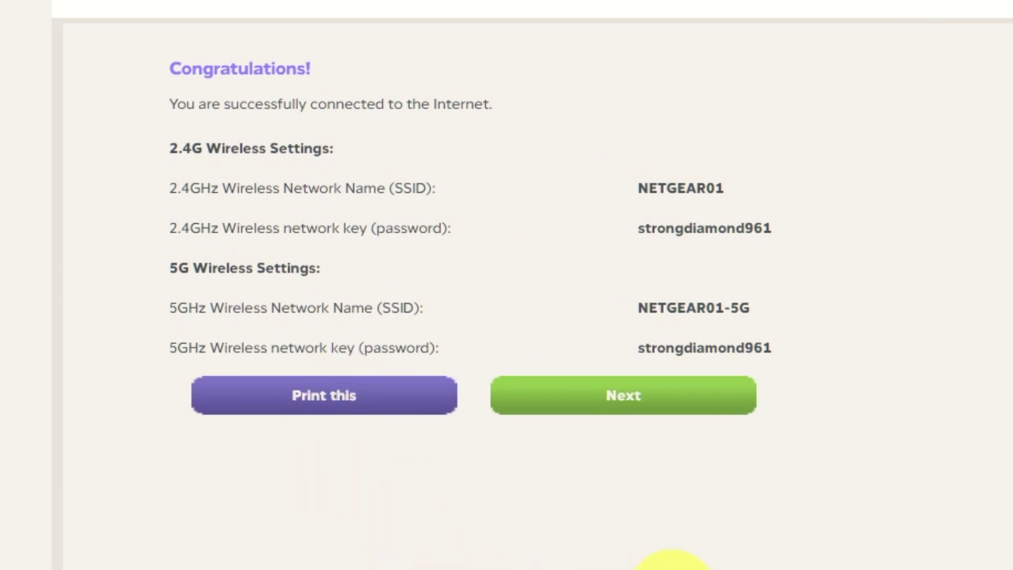
# - Move past the Congratulations summary and accept the firmware upgrade to V1.0.0.54
pyautogui.click(678, 411)
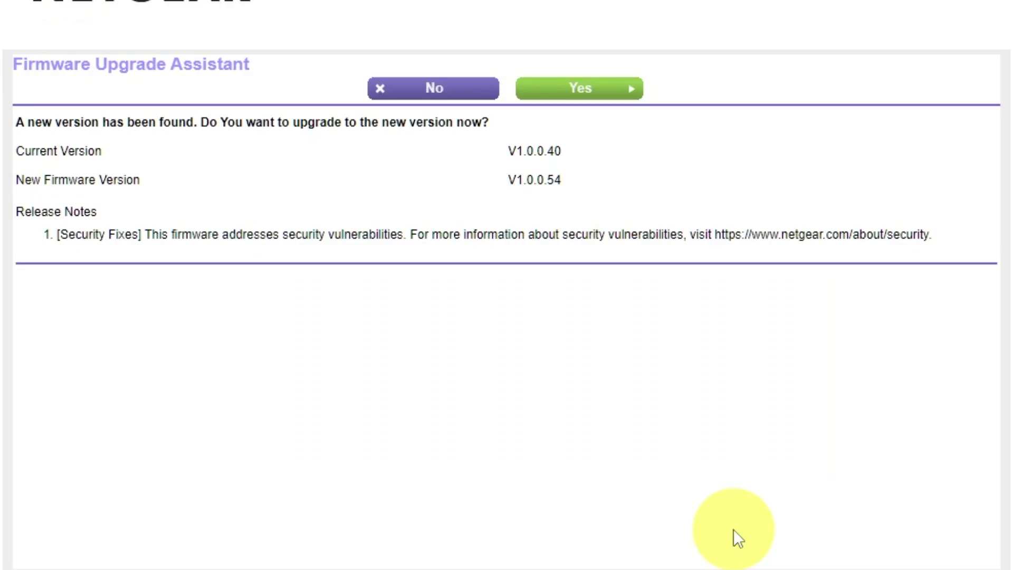
pyautogui.click(616, 95)
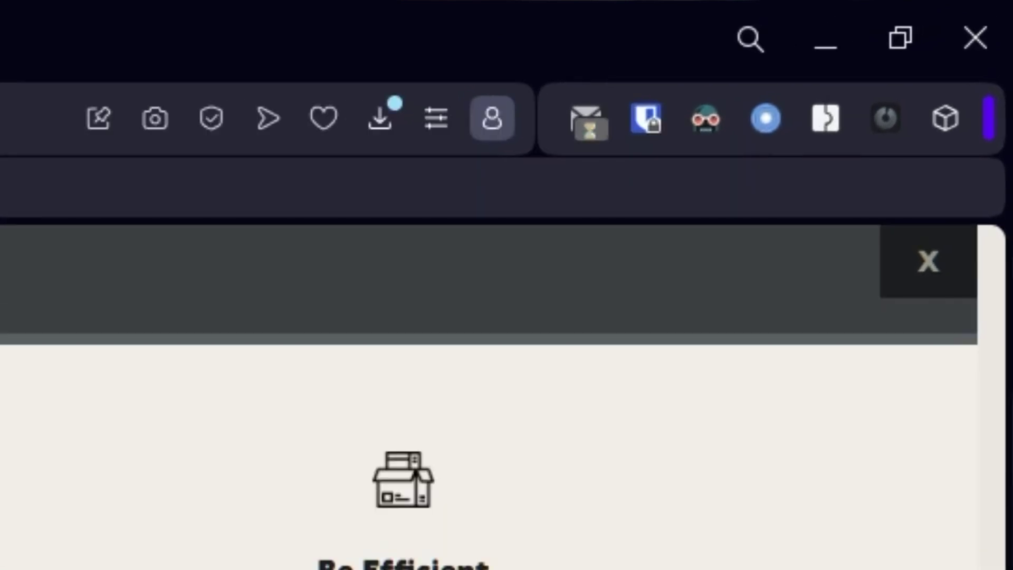
# - Close the NETGEAR website popup and go back to 192.168.1.1
pyautogui.click(928, 263)
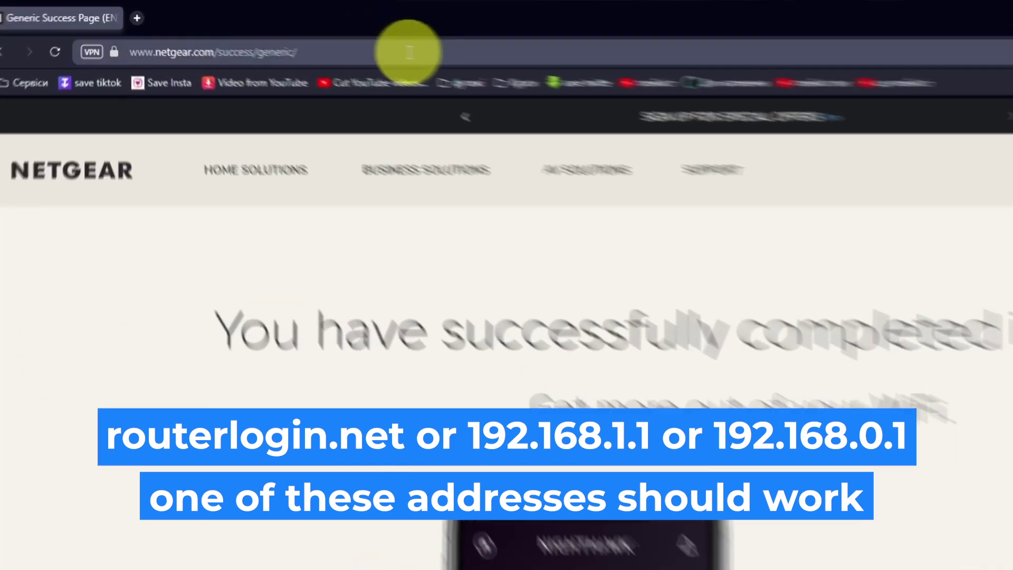
pyautogui.click(409, 52)
pyautogui.write('192.168')
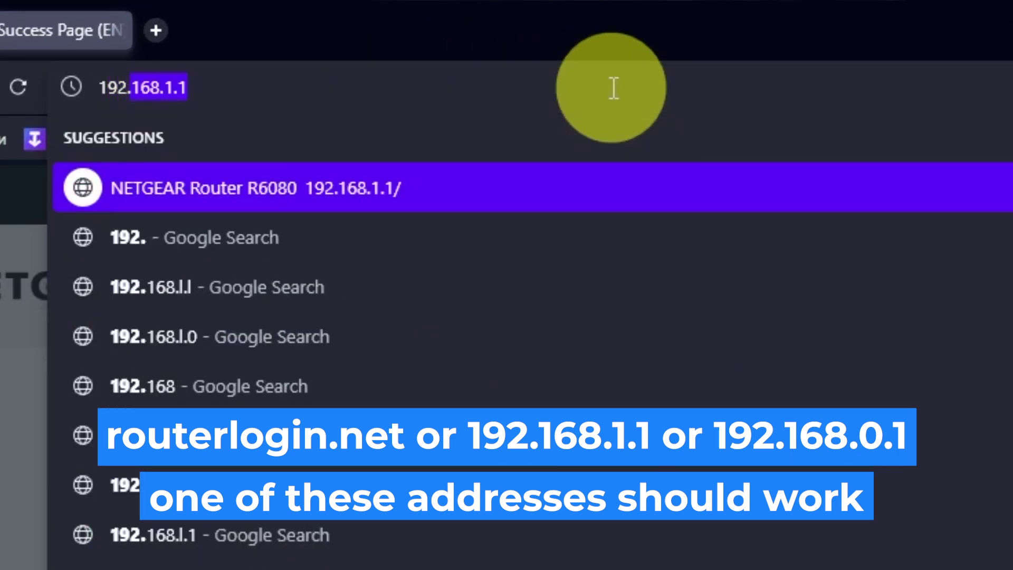
pyautogui.write('.1.1')
pyautogui.press('Return')
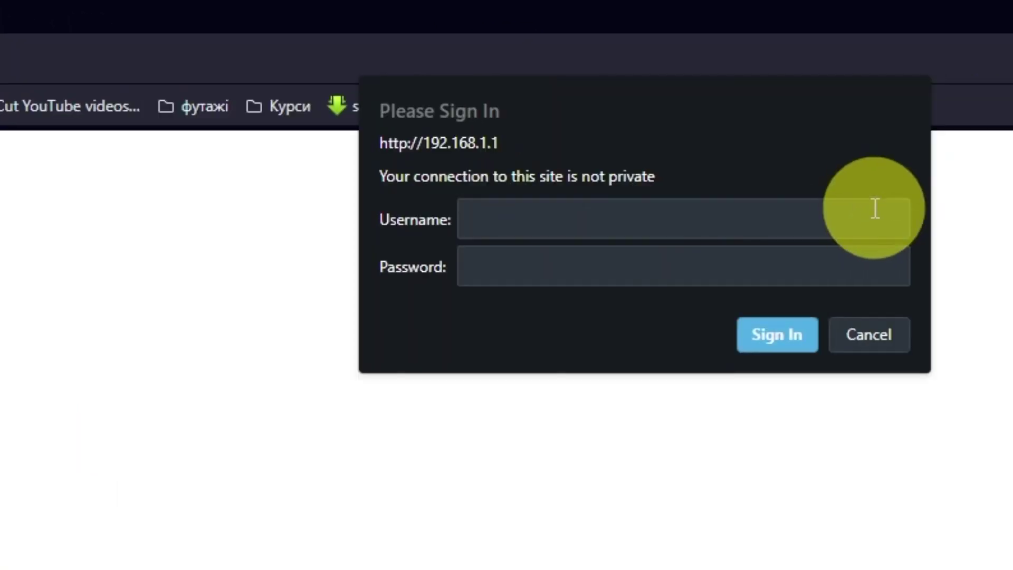
# - Sign in to the router with the admin username and its password
pyautogui.write('admin')
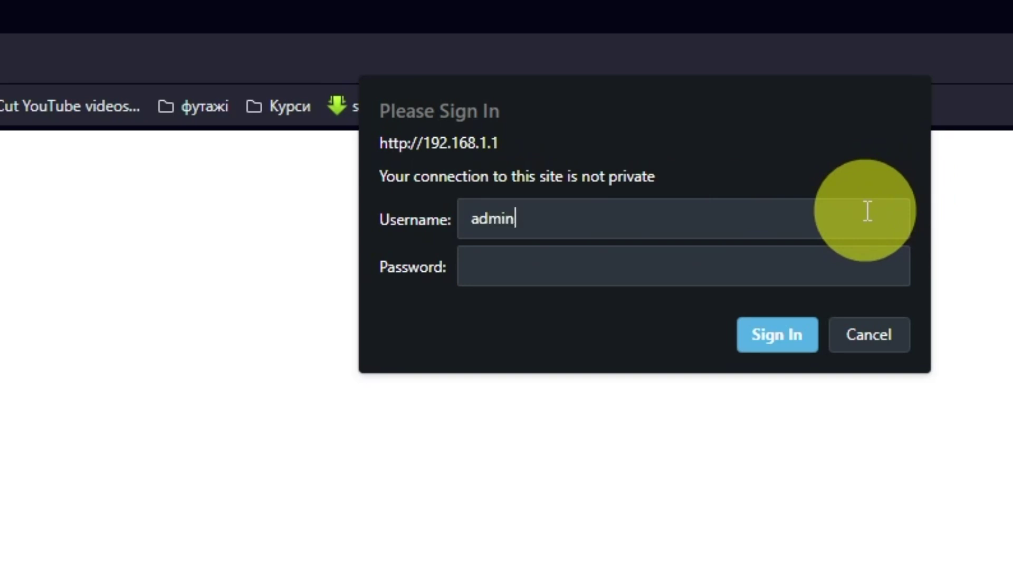
pyautogui.click(756, 243)
pyautogui.write('password')
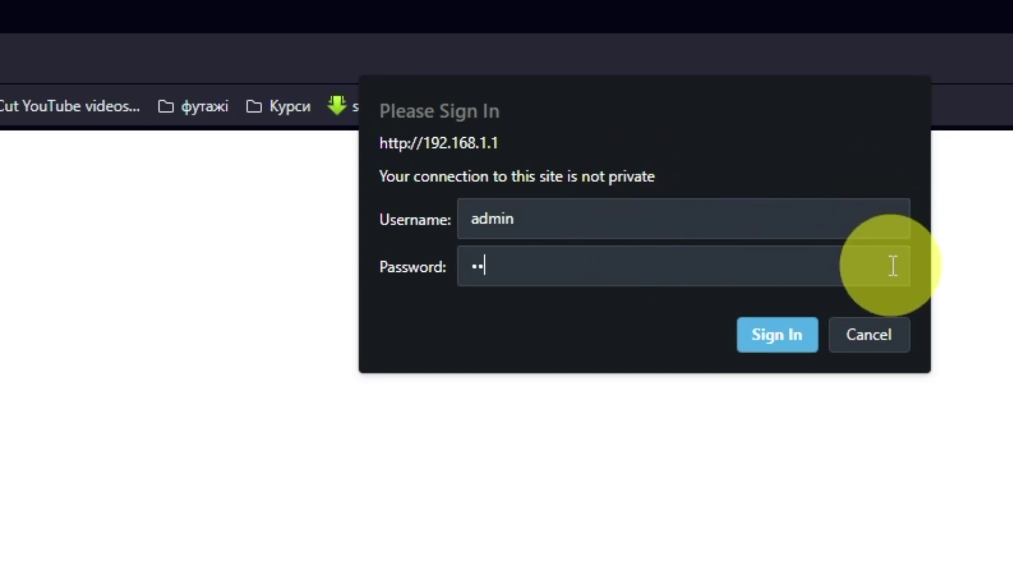
pyautogui.write('12')
pyautogui.click(790, 332)
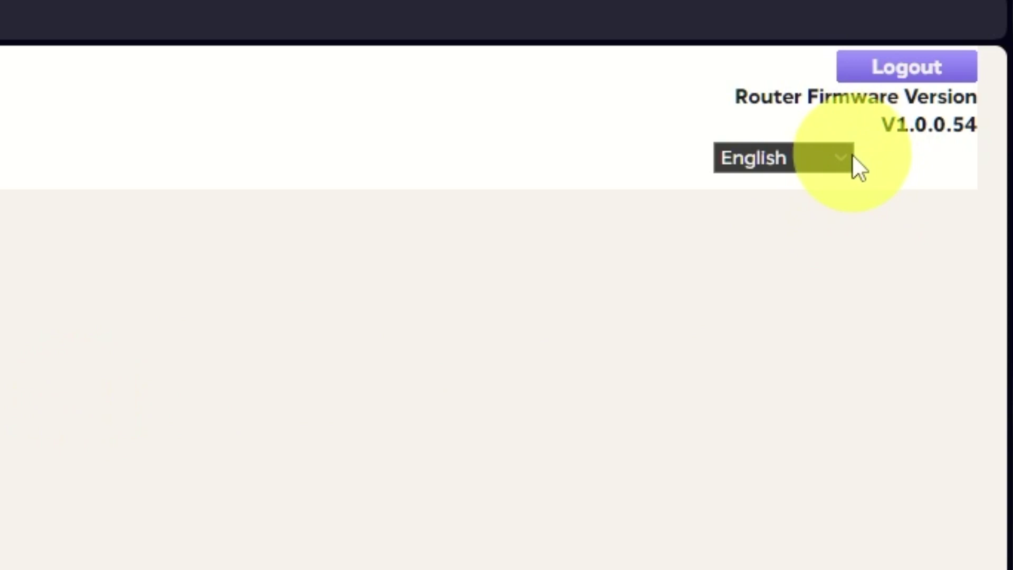
# - Keep English as the interface language and open the Setup Wizard under ADVANCED
pyautogui.click(846, 157)
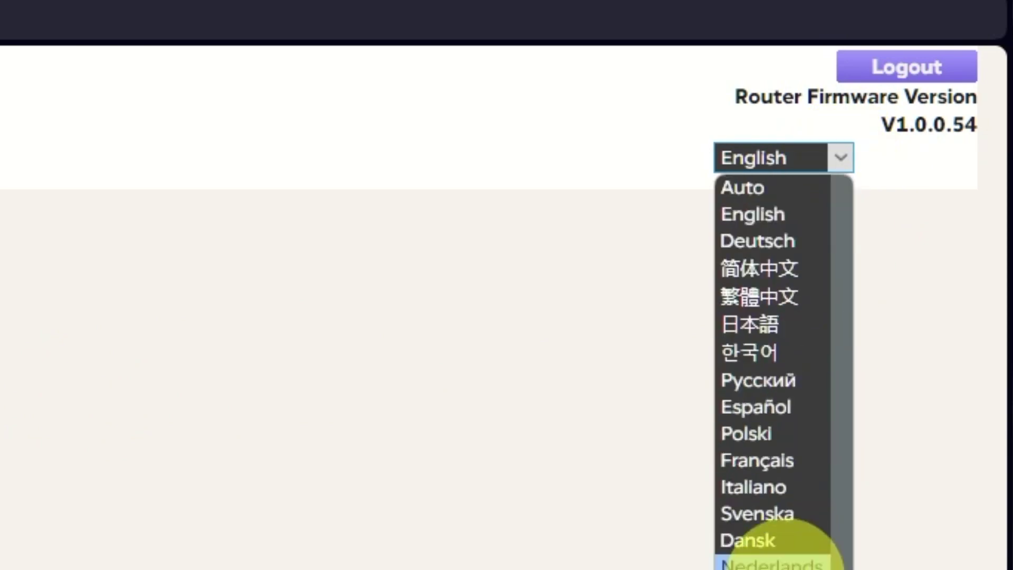
pyautogui.click(296, 266)
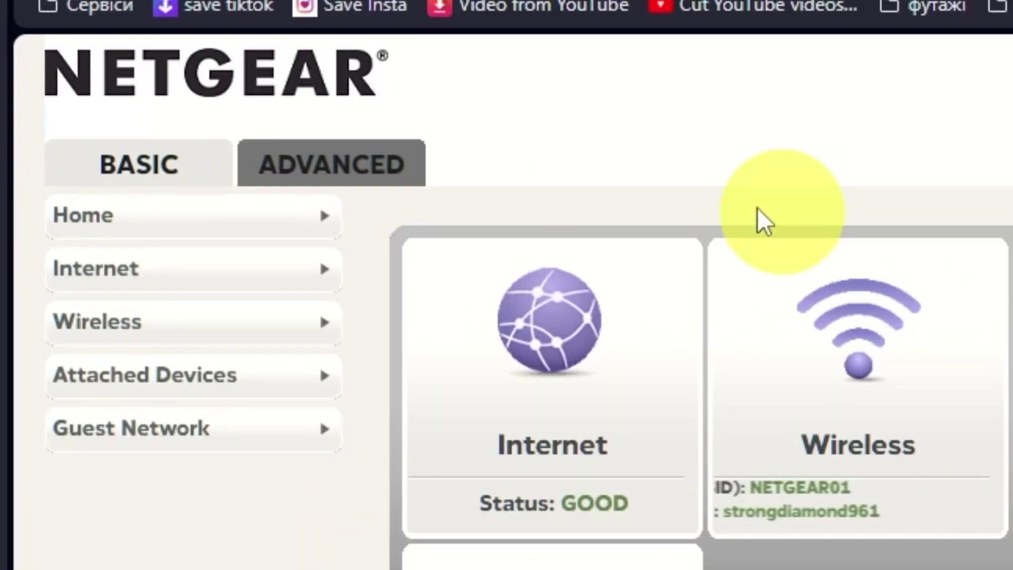
pyautogui.click(378, 168)
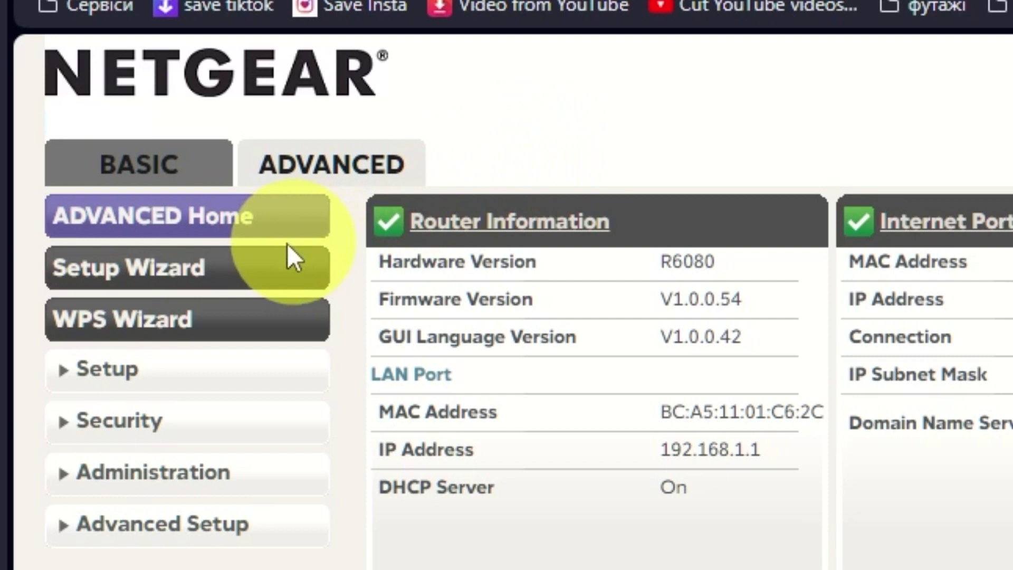
pyautogui.click(261, 270)
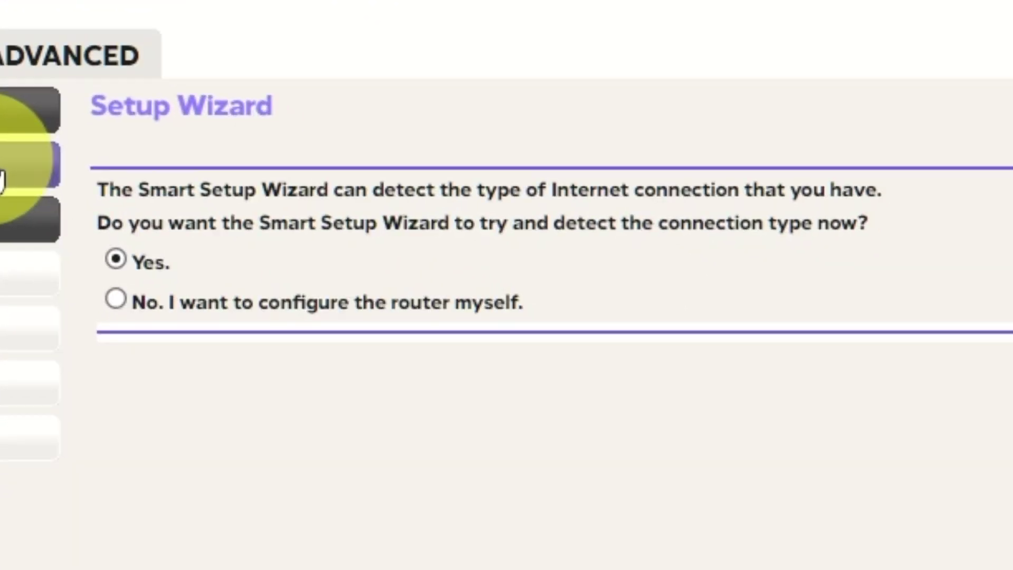
# - Choose manual router configuration and apply dynamic-IP, no-login Internet settings
pyautogui.click(116, 300)
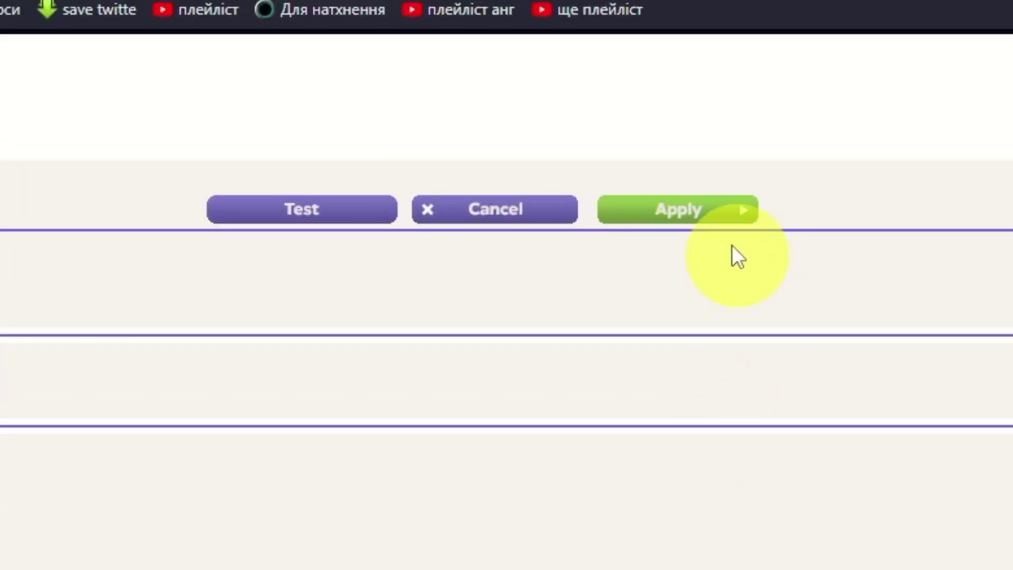
pyautogui.click(715, 207)
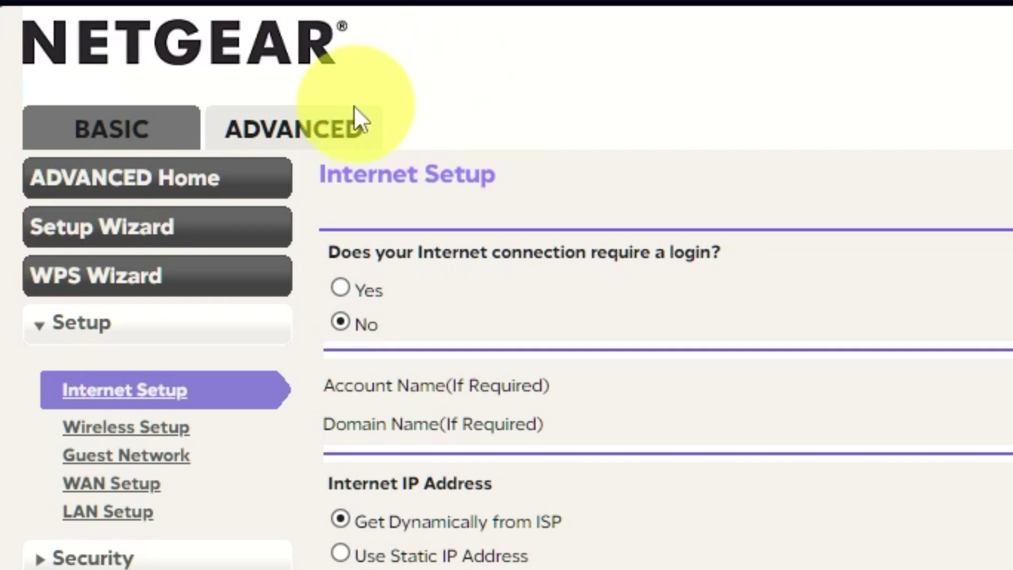
# - Reboot the router from the ADVANCED Home page and confirm the reboot
pyautogui.click(331, 125)
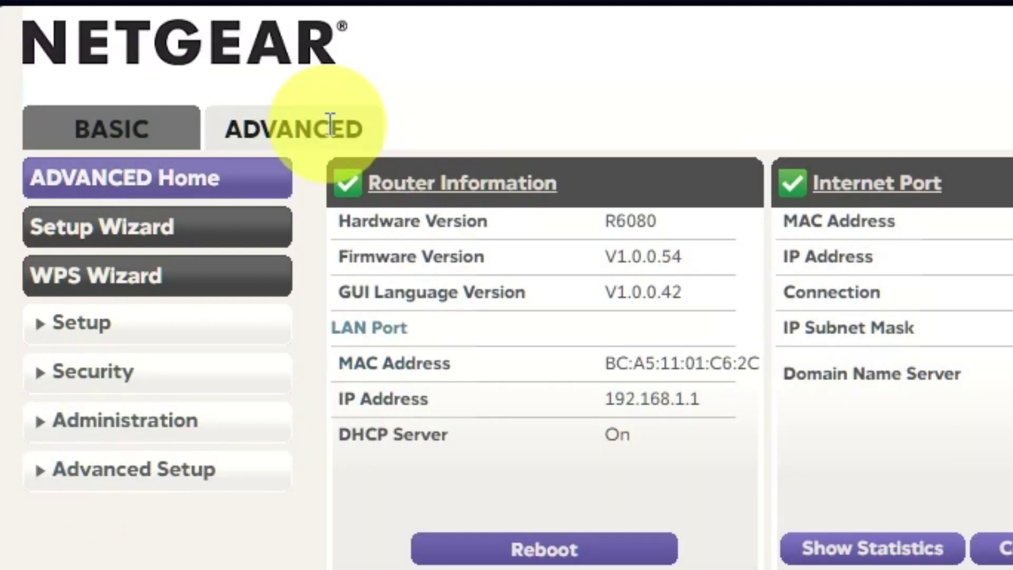
pyautogui.click(248, 182)
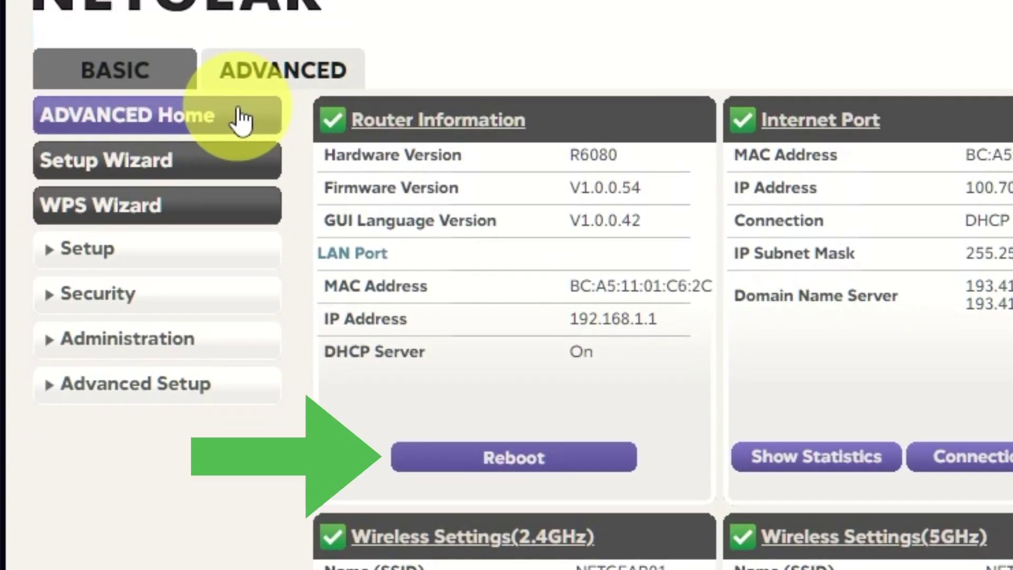
pyautogui.click(531, 467)
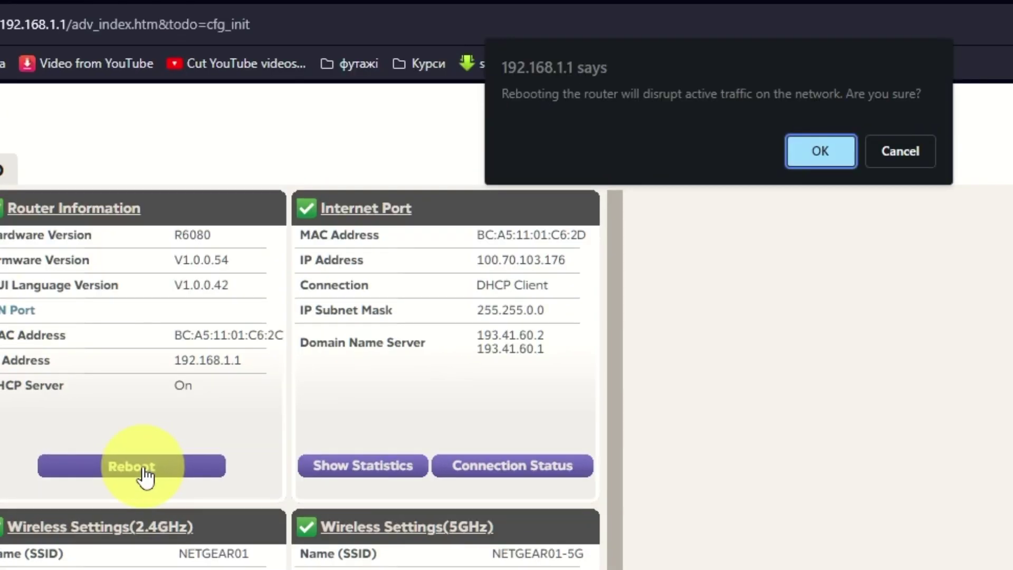
pyautogui.click(812, 157)
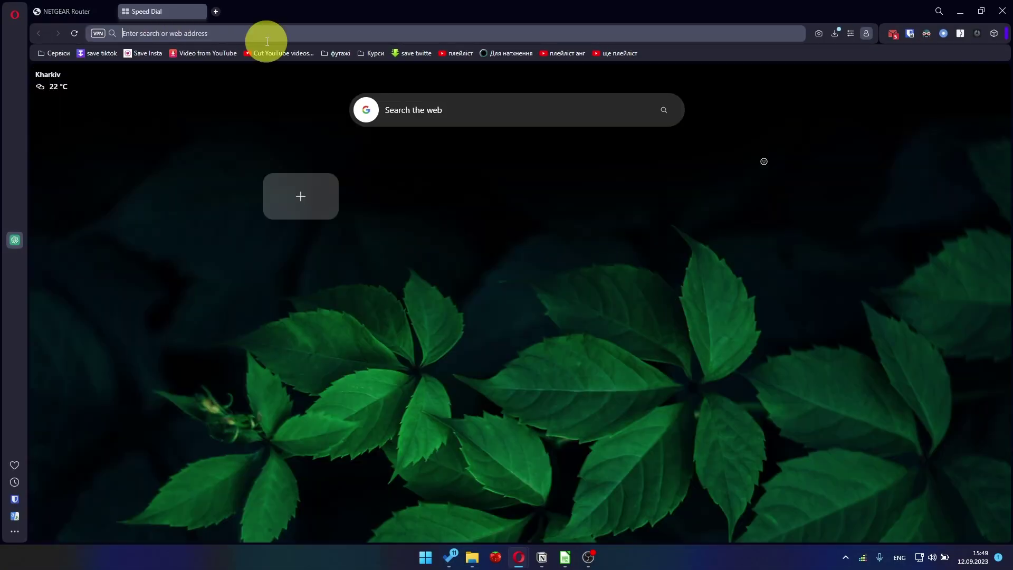
# - Try to open youtube.com from the address bar suggestions
pyautogui.click(270, 33)
pyautogui.write('youtube.com')
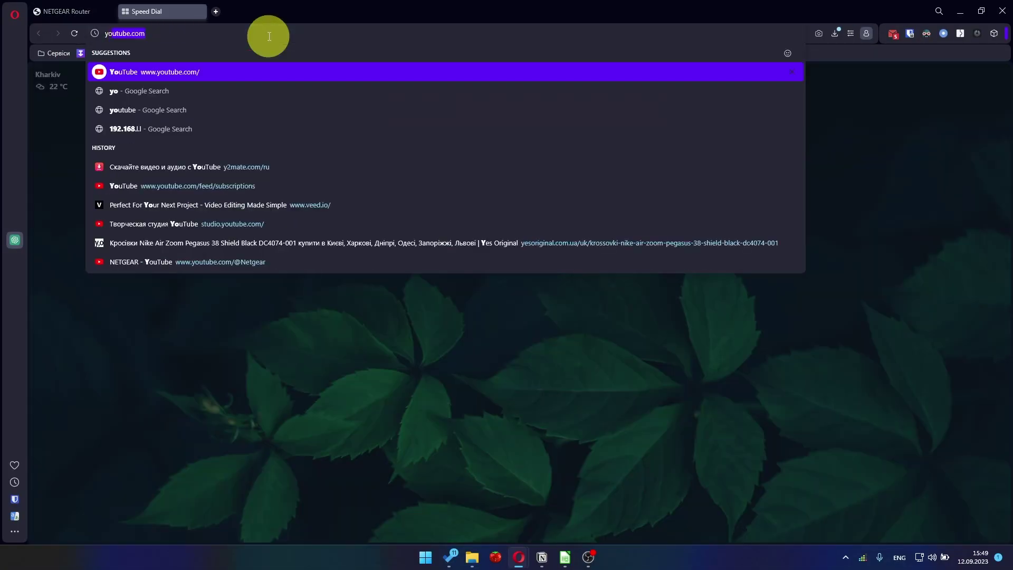
pyautogui.click(185, 73)
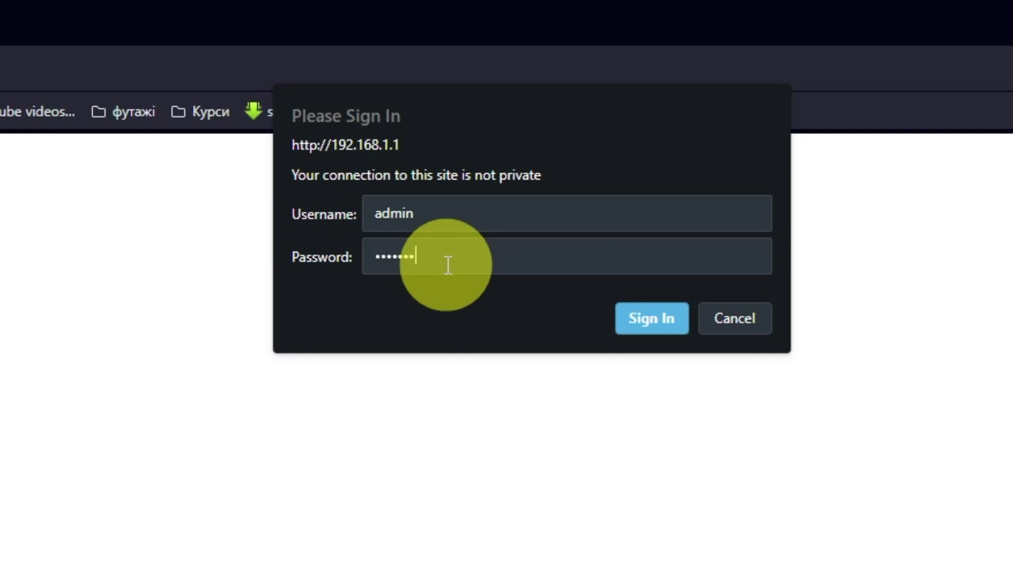
# - Sign in, set Internet Setup to Use Computer MAC Address, and apply
pyautogui.click(651, 318)
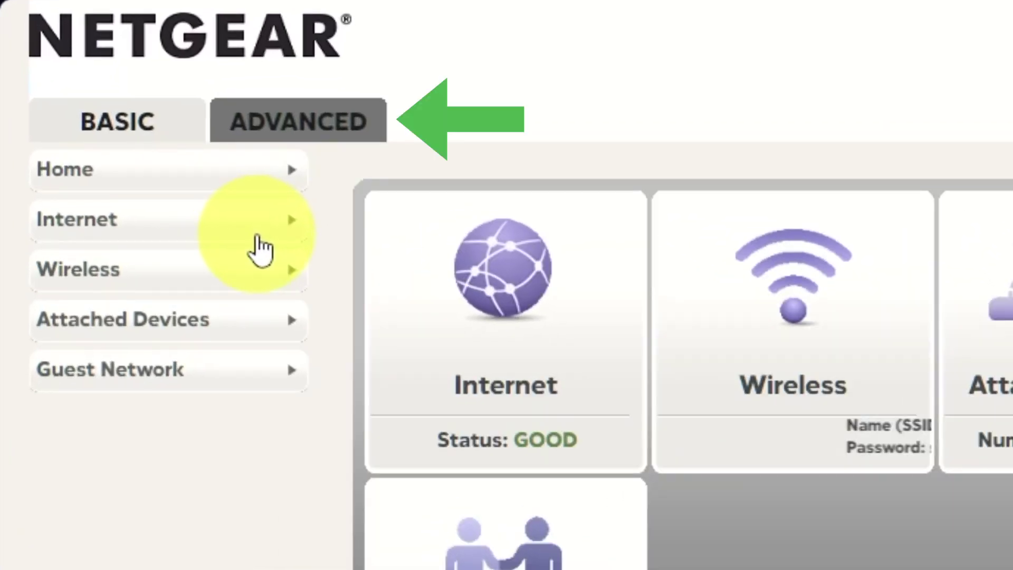
pyautogui.click(325, 129)
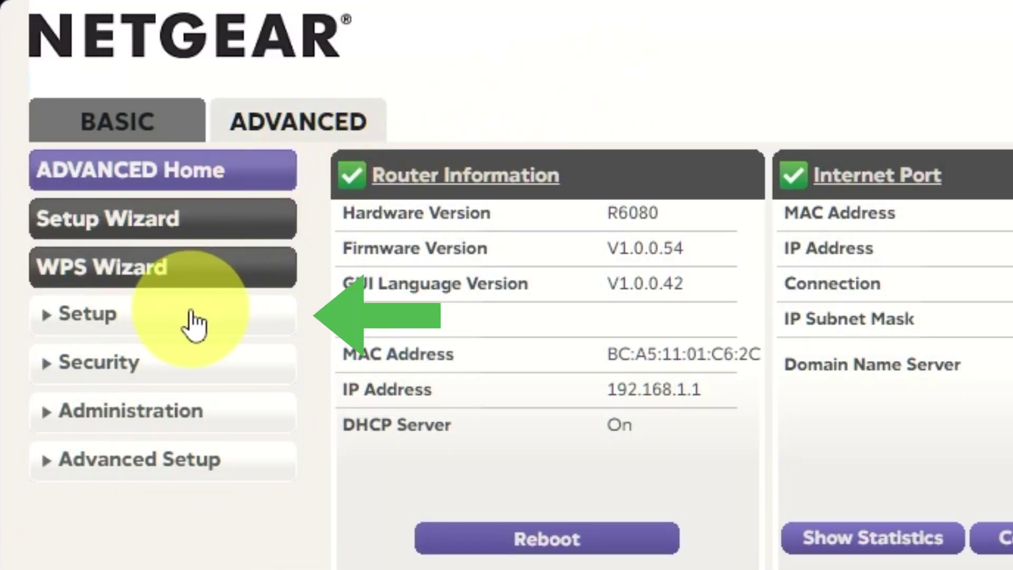
pyautogui.click(192, 317)
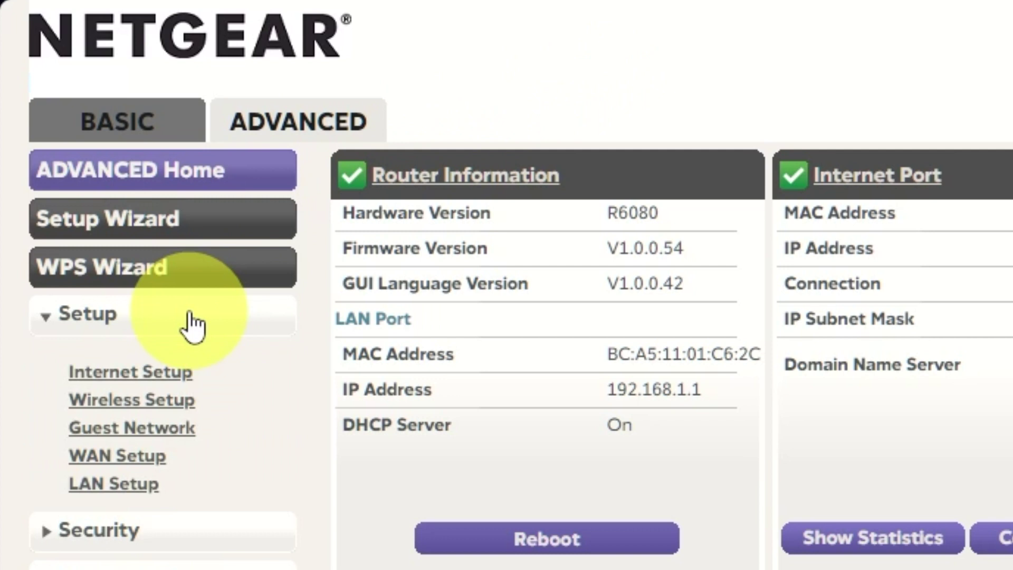
pyautogui.click(168, 373)
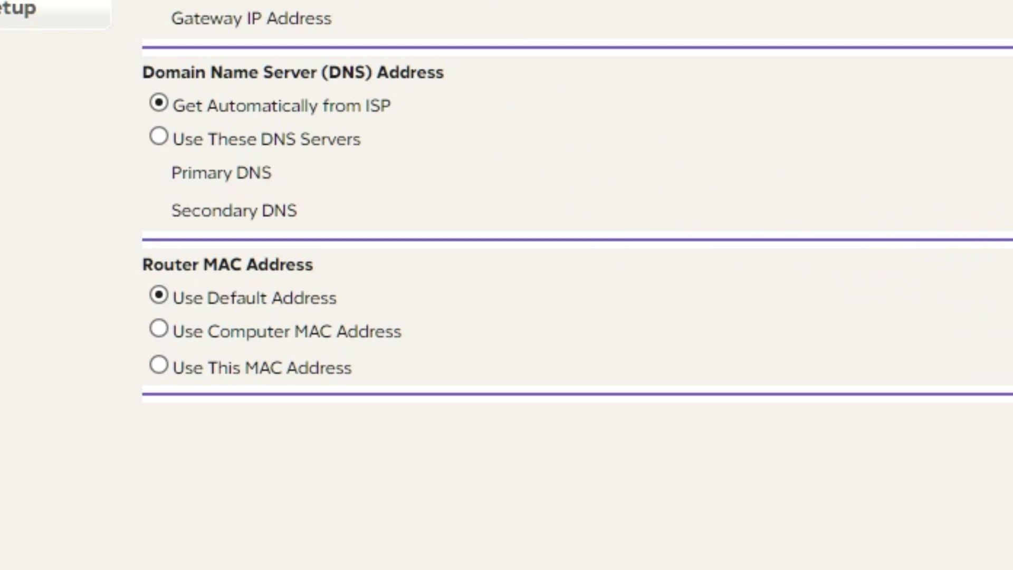
pyautogui.click(159, 329)
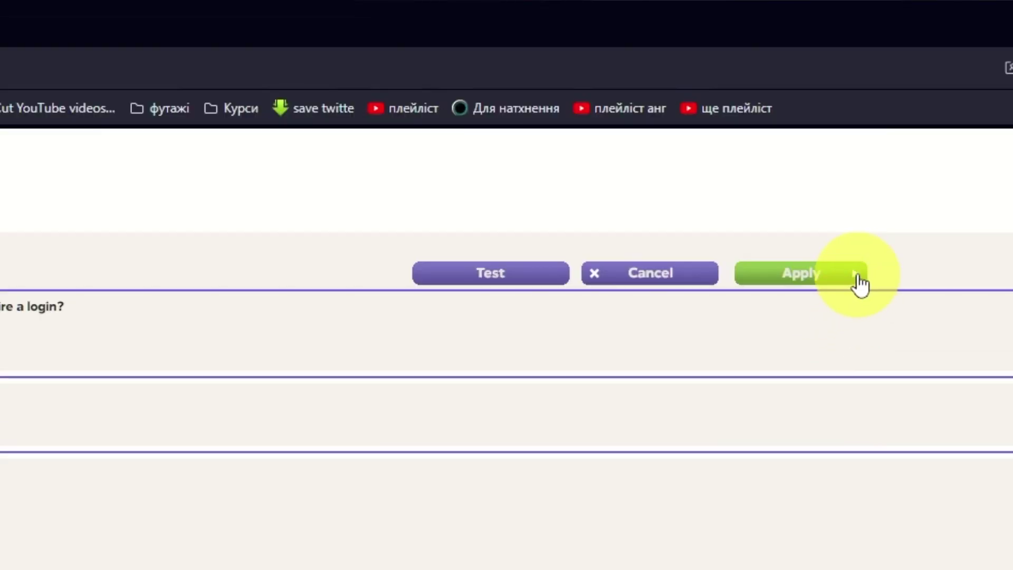
pyautogui.click(859, 276)
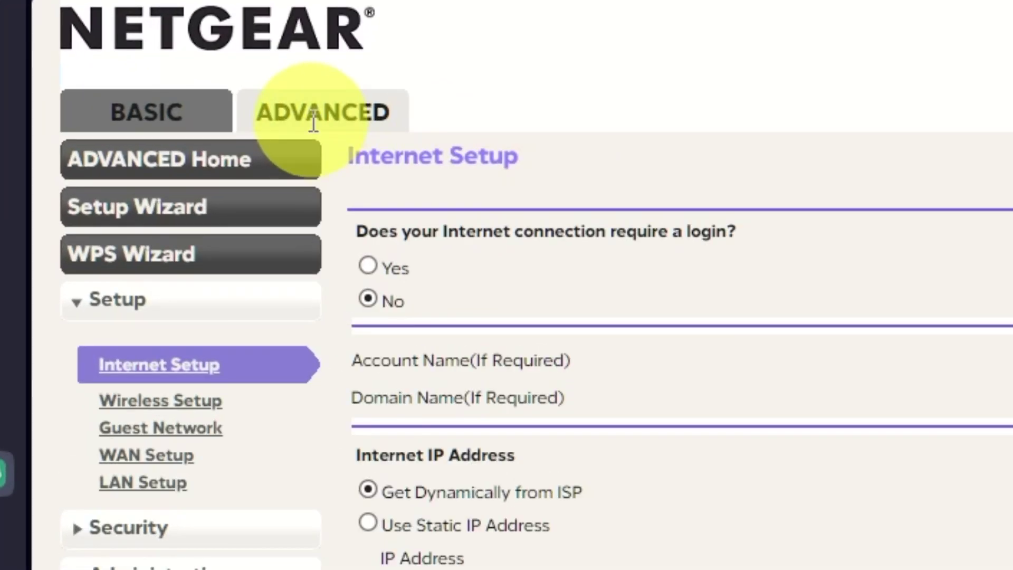
# - Reboot the router from the ADVANCED Home page and confirm the reboot
pyautogui.click(261, 161)
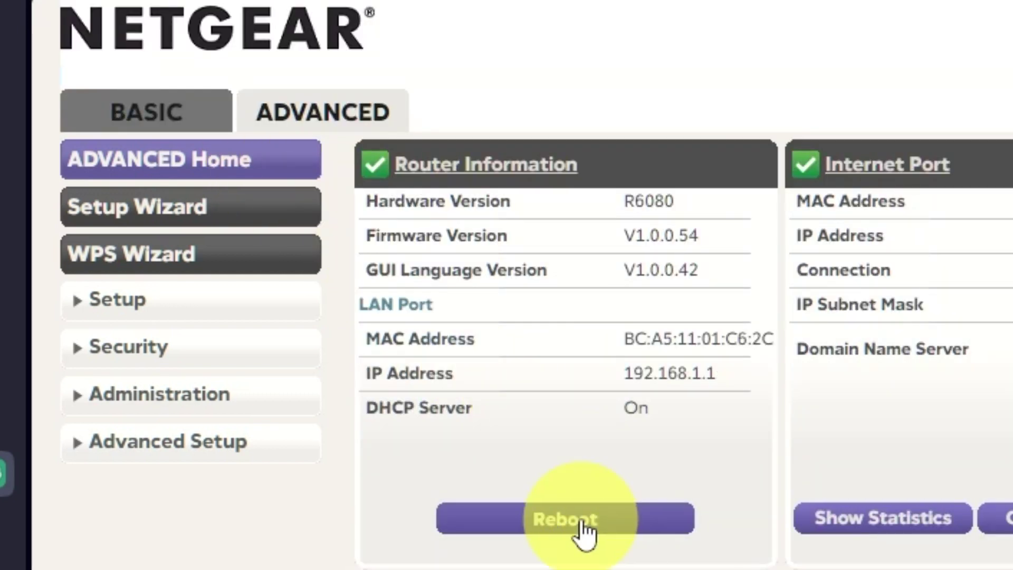
pyautogui.click(581, 519)
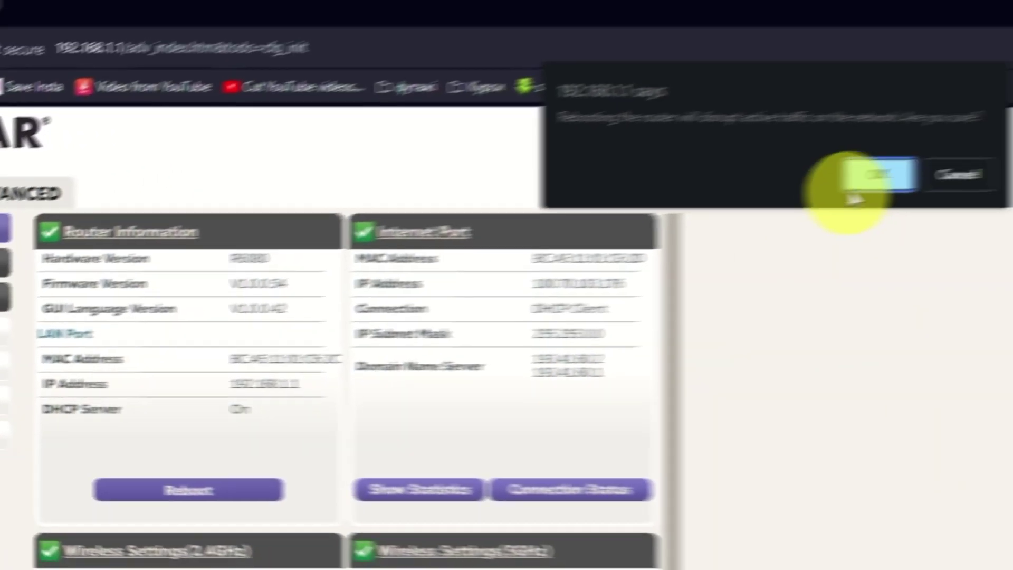
pyautogui.click(878, 174)
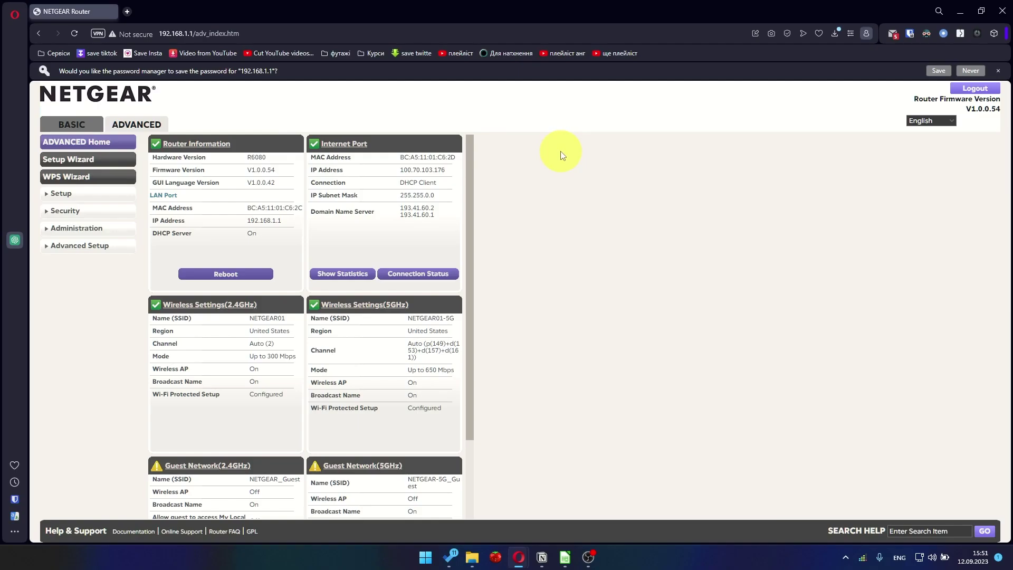
# - Load youtube.com in a new browser tab to test the internet connection
pyautogui.hotkey('ctrl', 't')
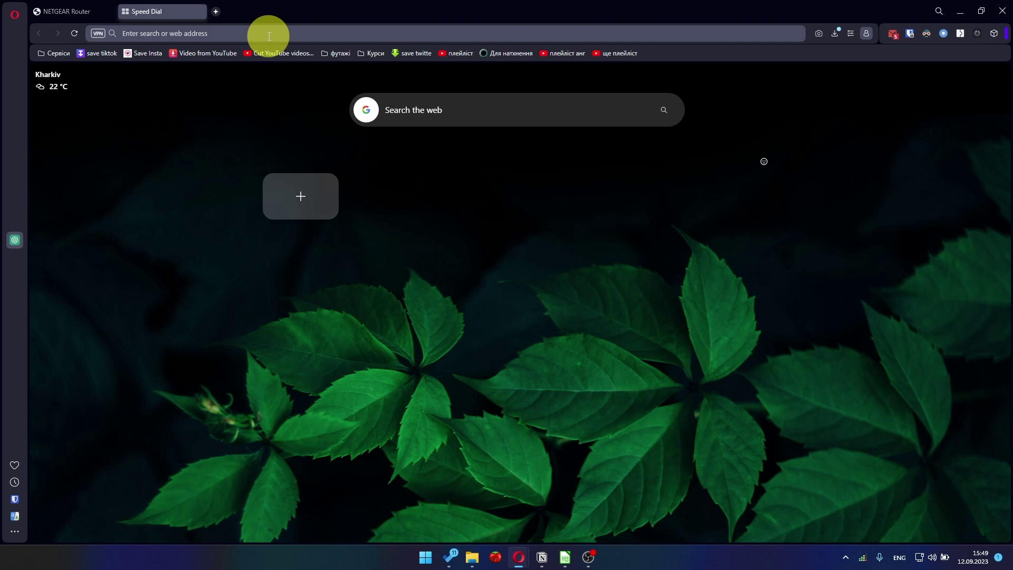
pyautogui.write('you')
pyautogui.click(282, 72)
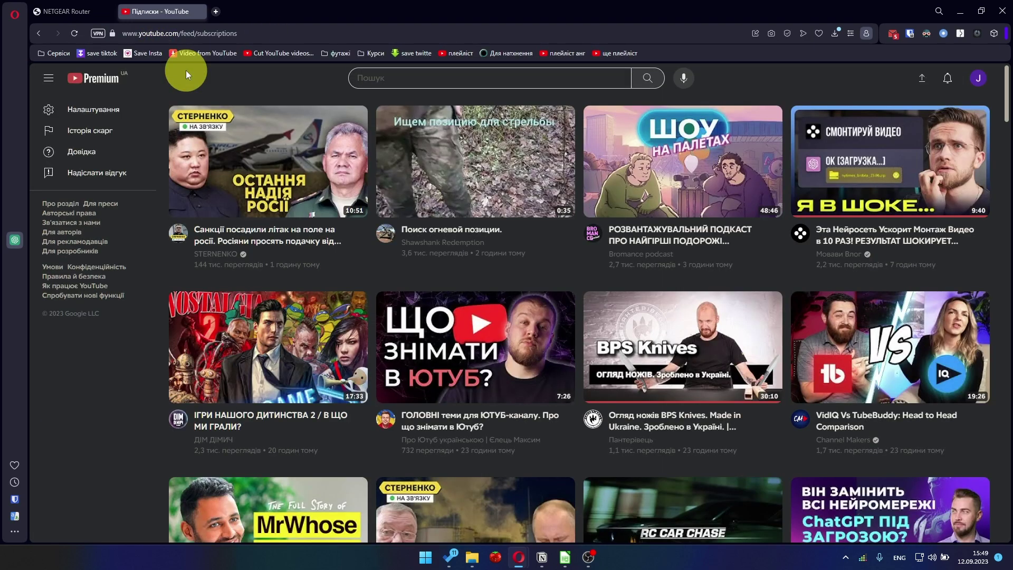